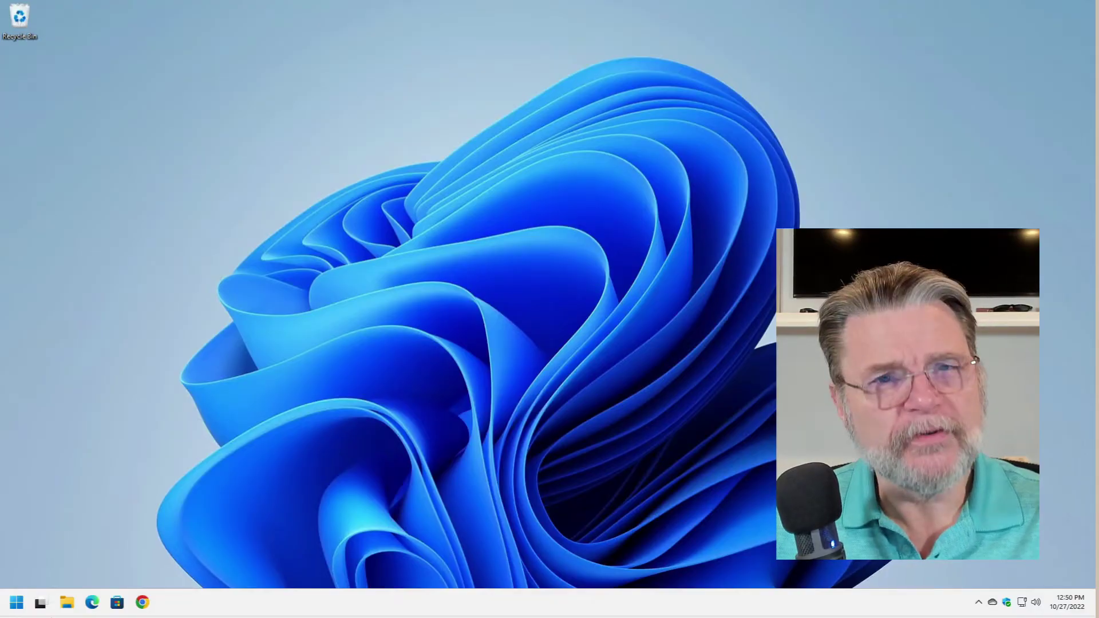
- Open Windows Settings at Apps > Installed apps and move the window to find Microsoft OneDrive
right_click(17, 602)
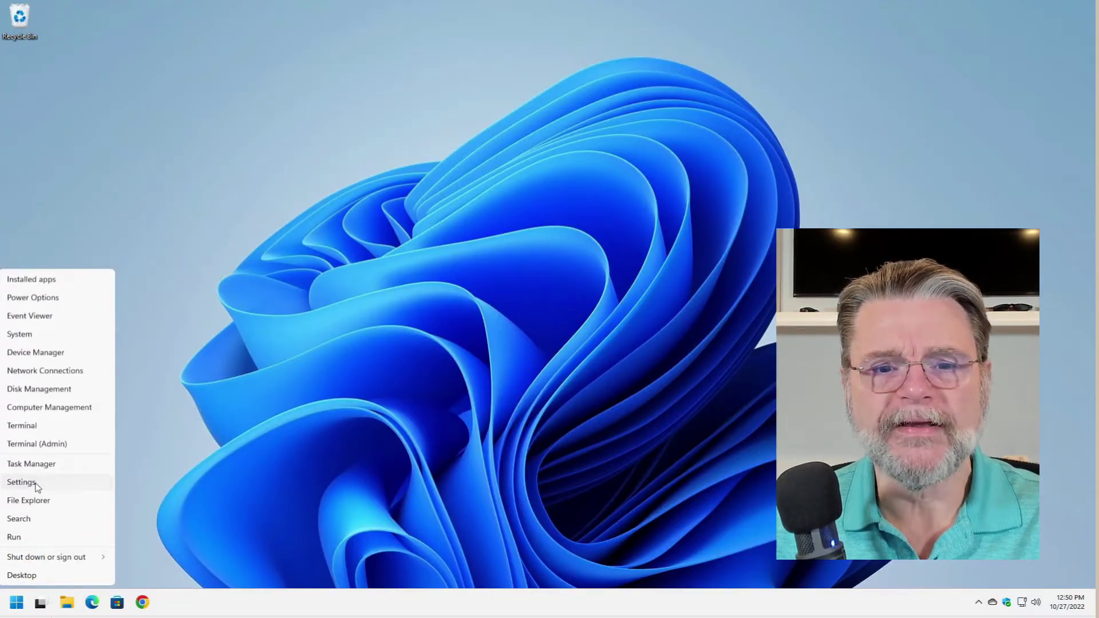
click(35, 484)
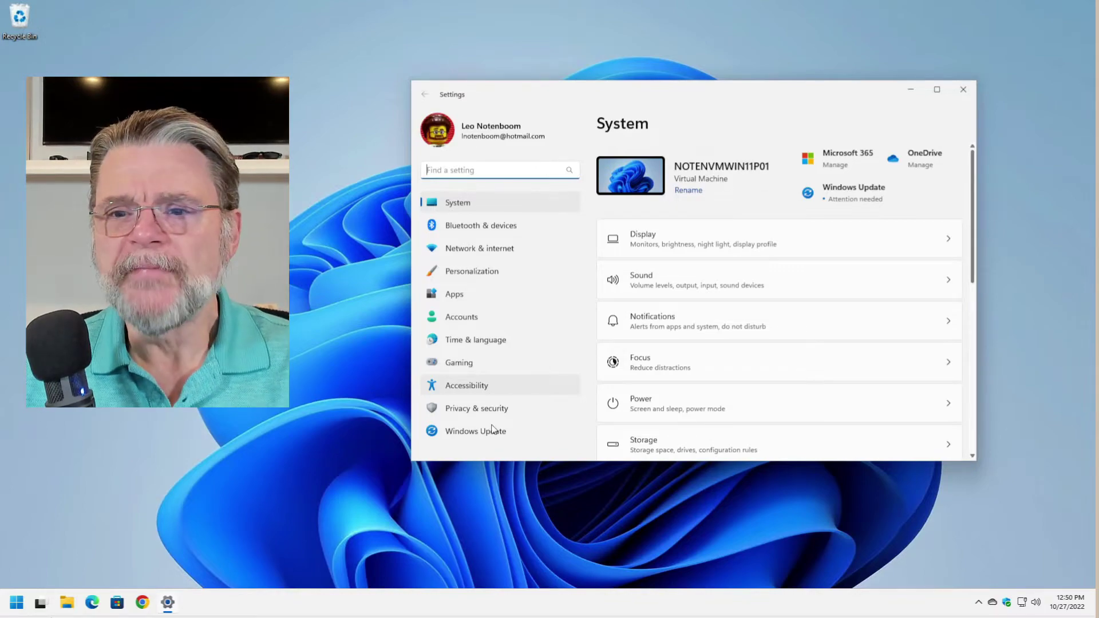
click(477, 294)
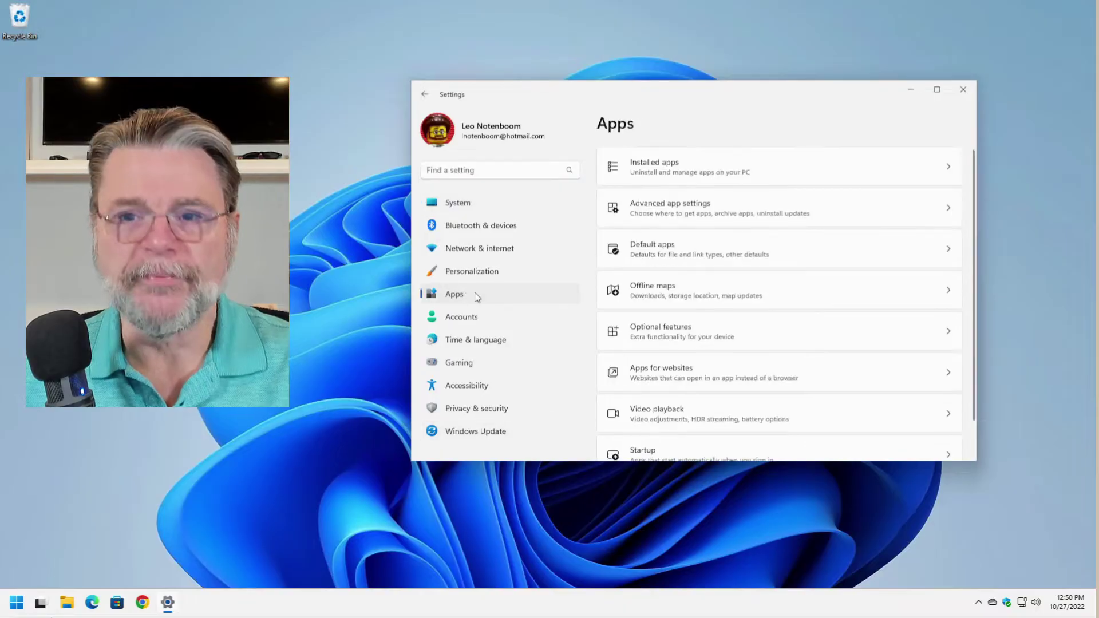
click(763, 169)
drag(787, 93, 587, 32)
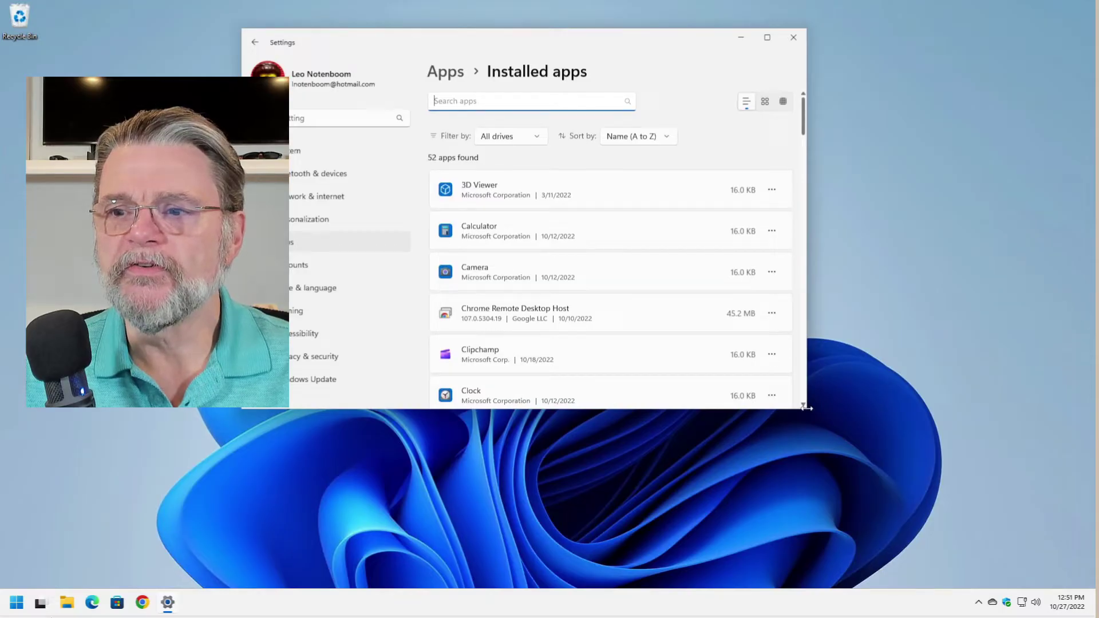
drag(807, 411, 860, 557)
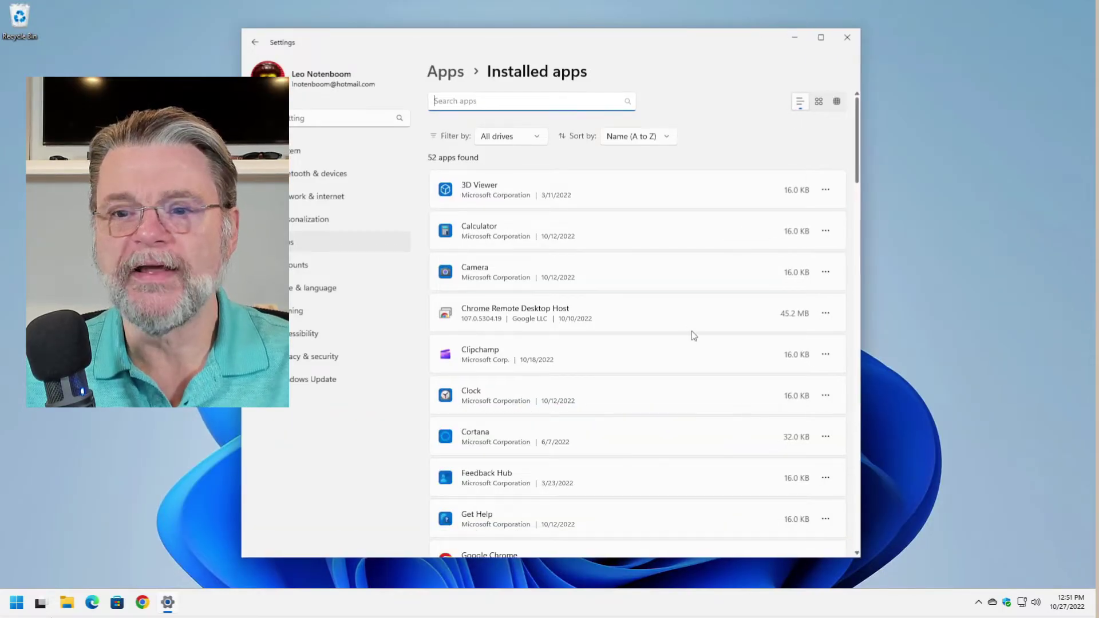
scroll(691, 331, down, 1)
scroll(687, 335, down, 4)
scroll(686, 335, down, 2)
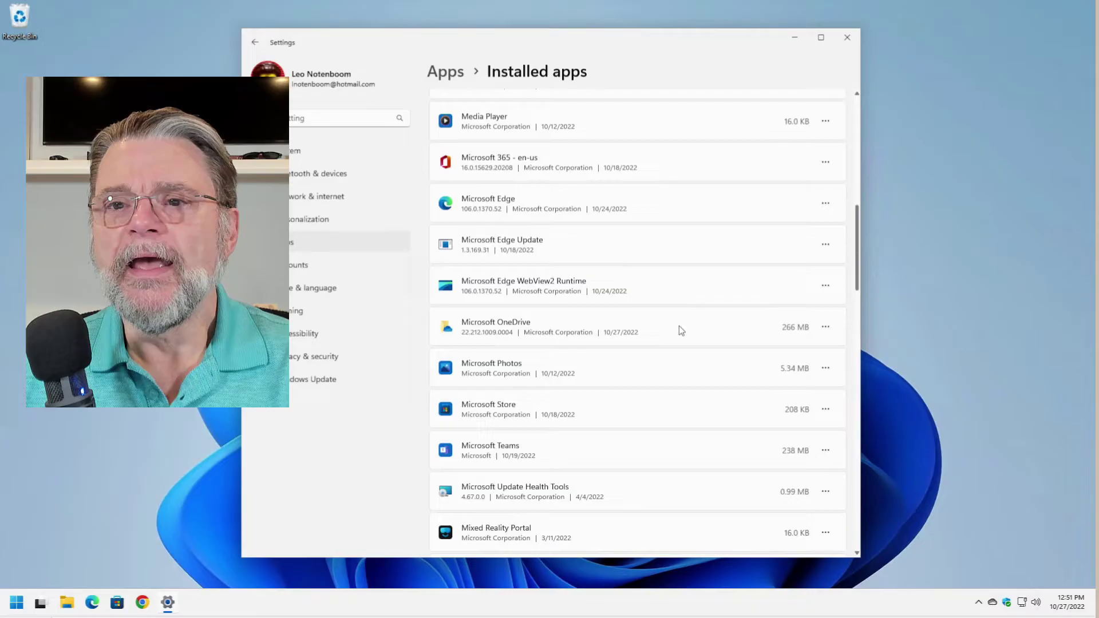
scroll(679, 325, up, 1)
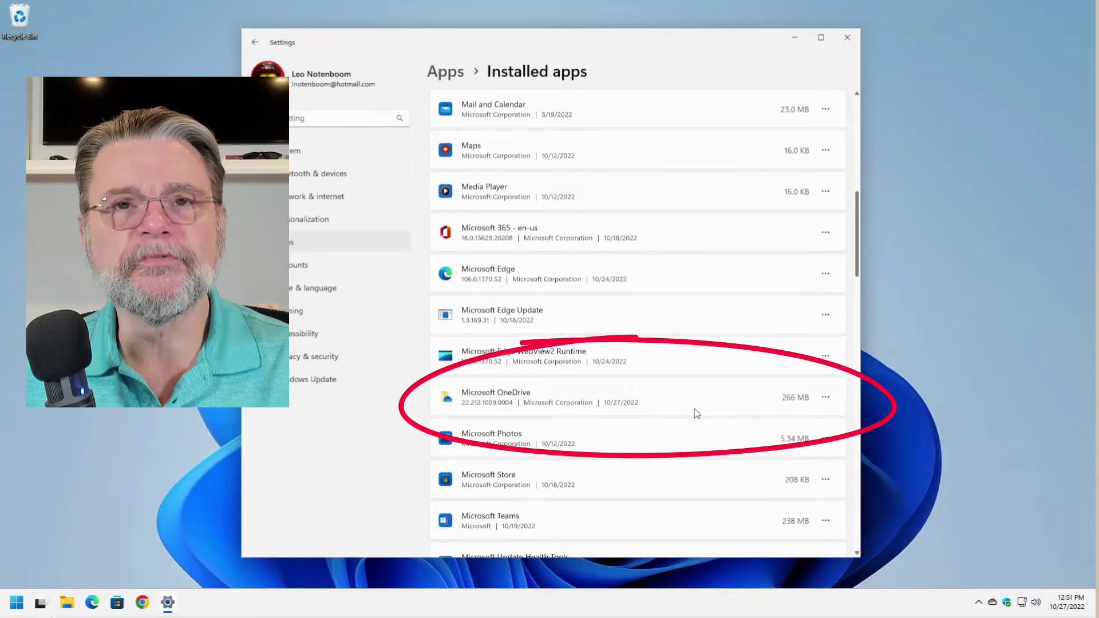
- View Microsoft OneDrive's Modify/Uninstall options without uninstalling, then close Windows Settings
click(824, 400)
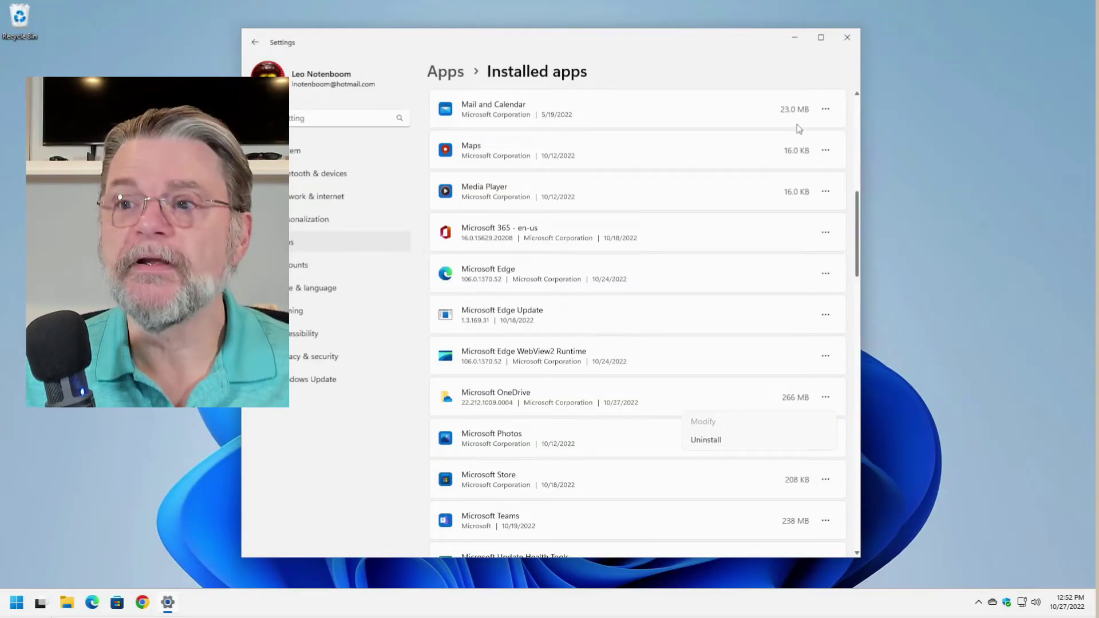
click(846, 37)
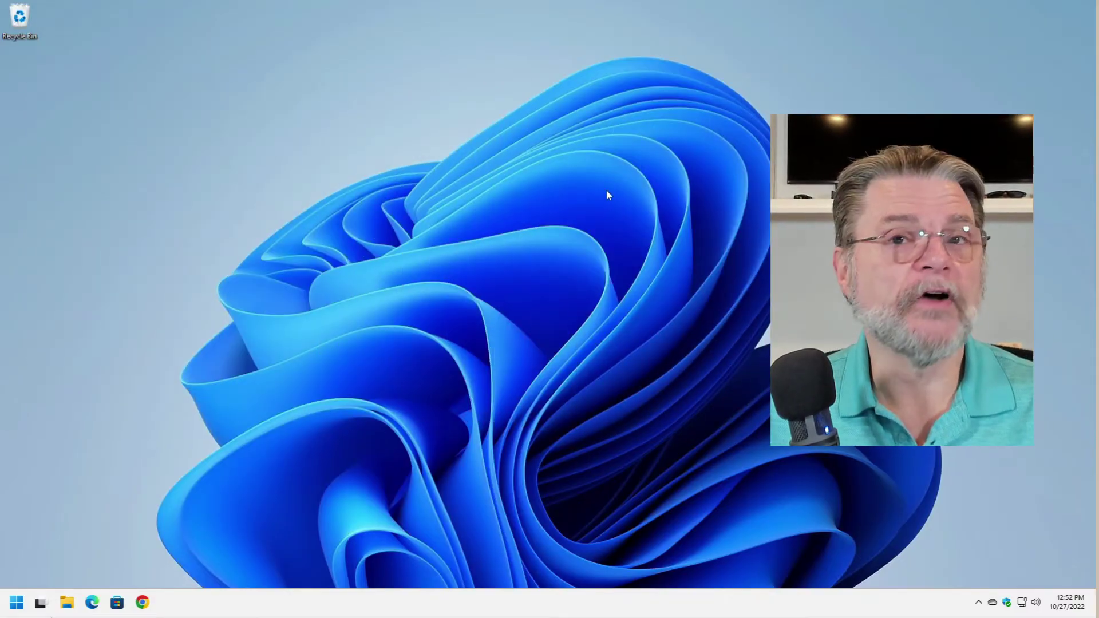
- Launch Word from the Start menu and open Word Options on the General page
click(16, 609)
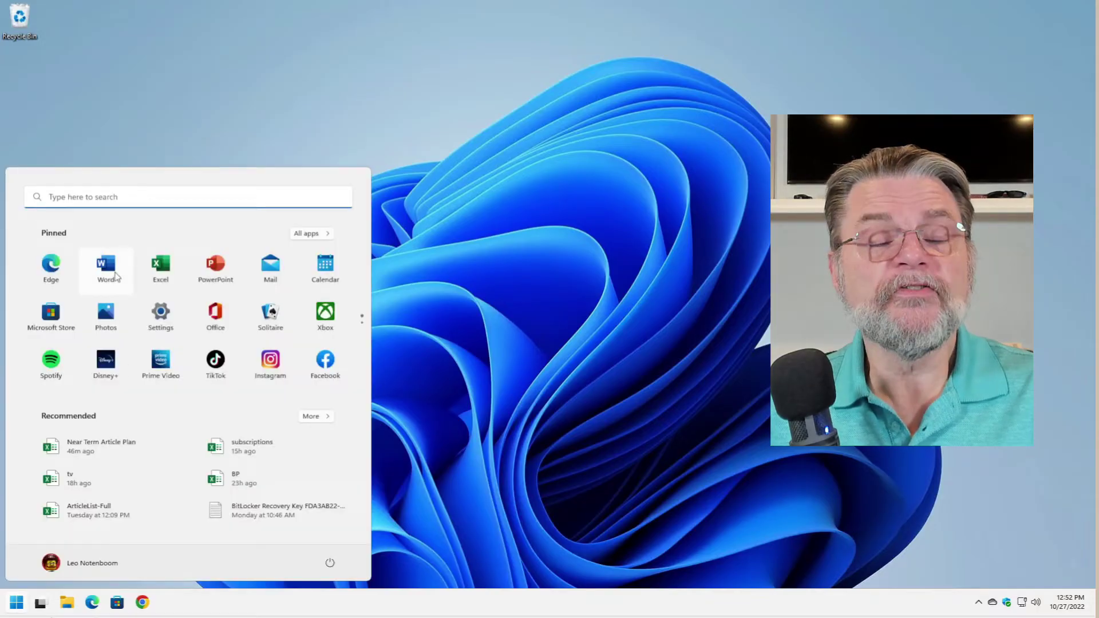
click(114, 273)
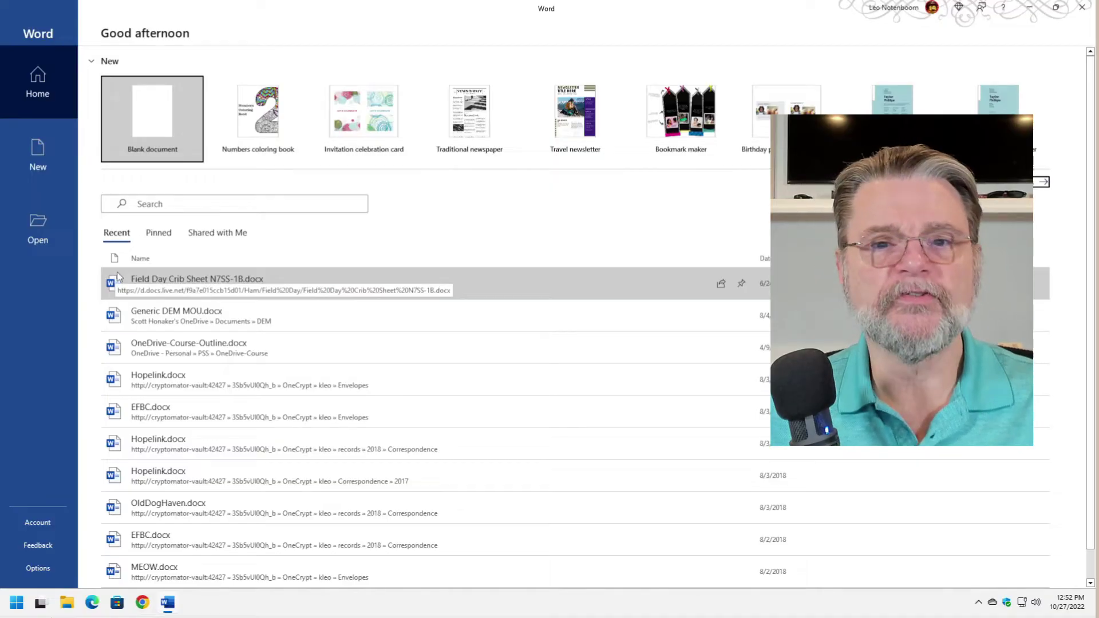
click(38, 568)
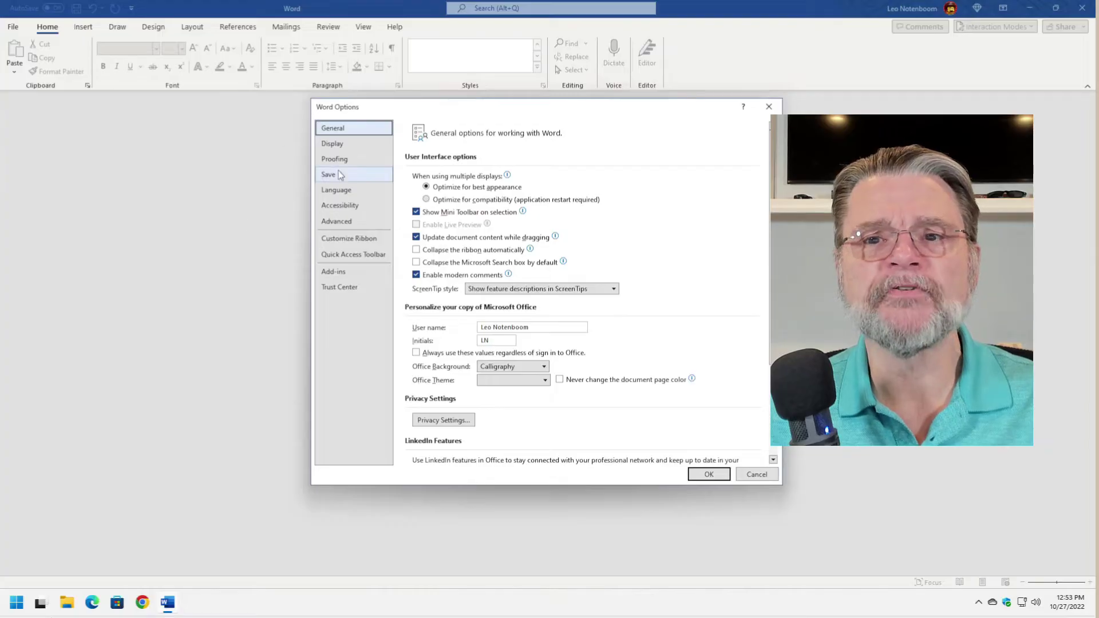
- In Word's Save options, disable cloud AutoSave and additional save places, and enable Save to Computer by default
click(331, 174)
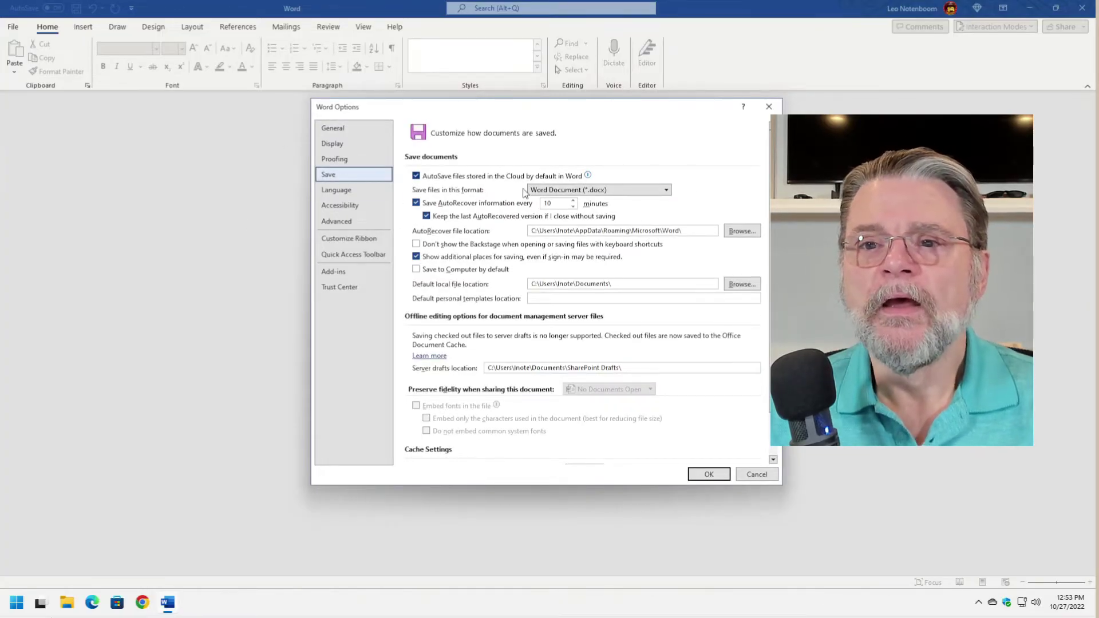
mouse_move(418, 177)
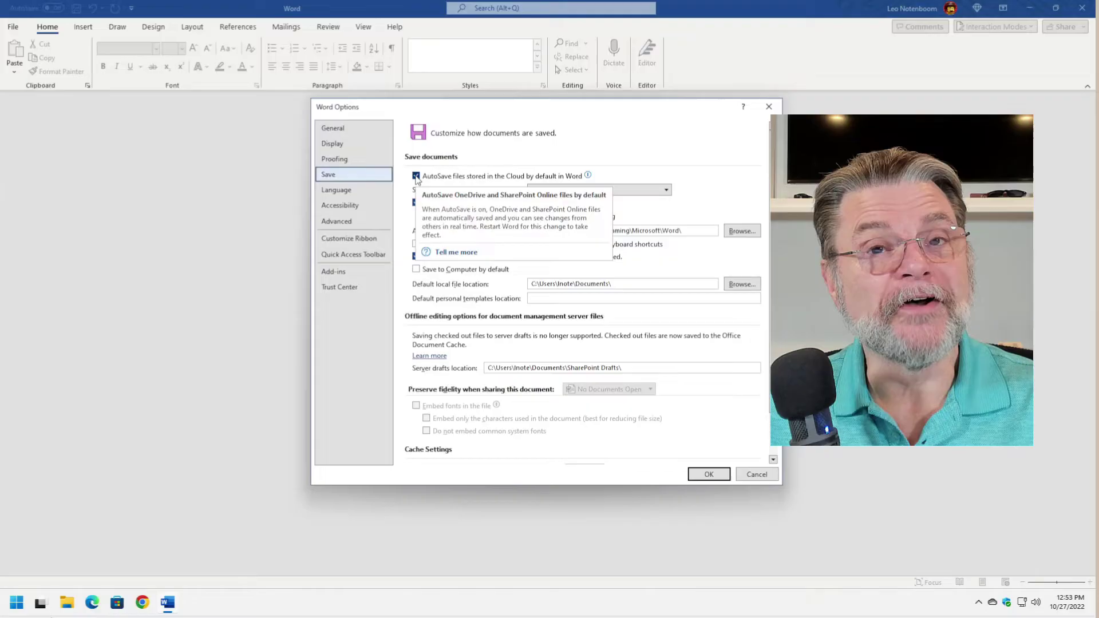
click(416, 177)
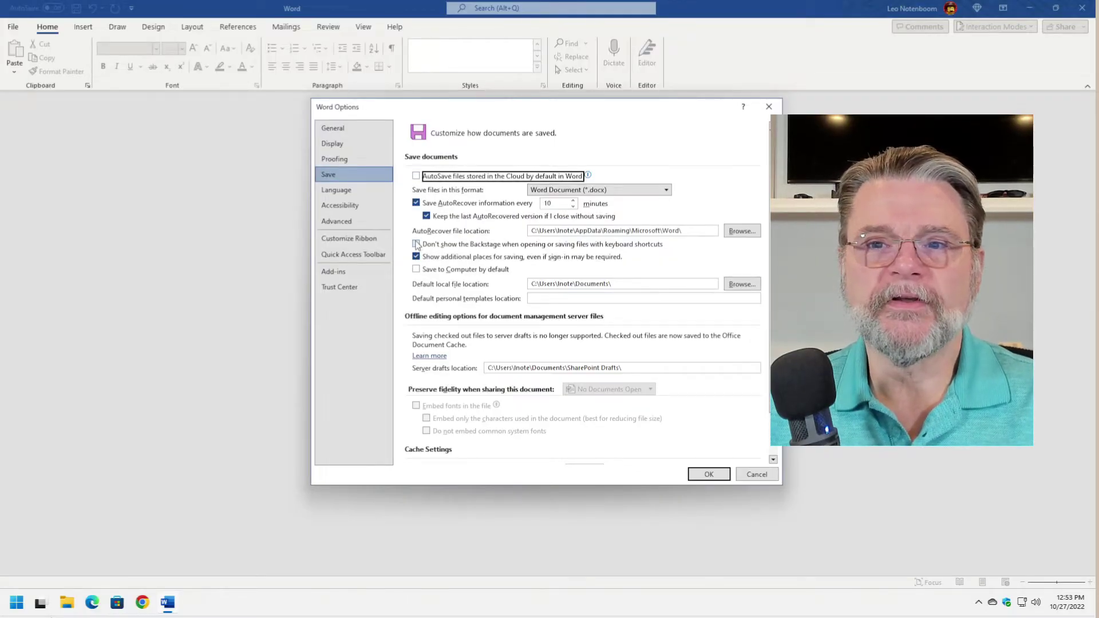
click(417, 245)
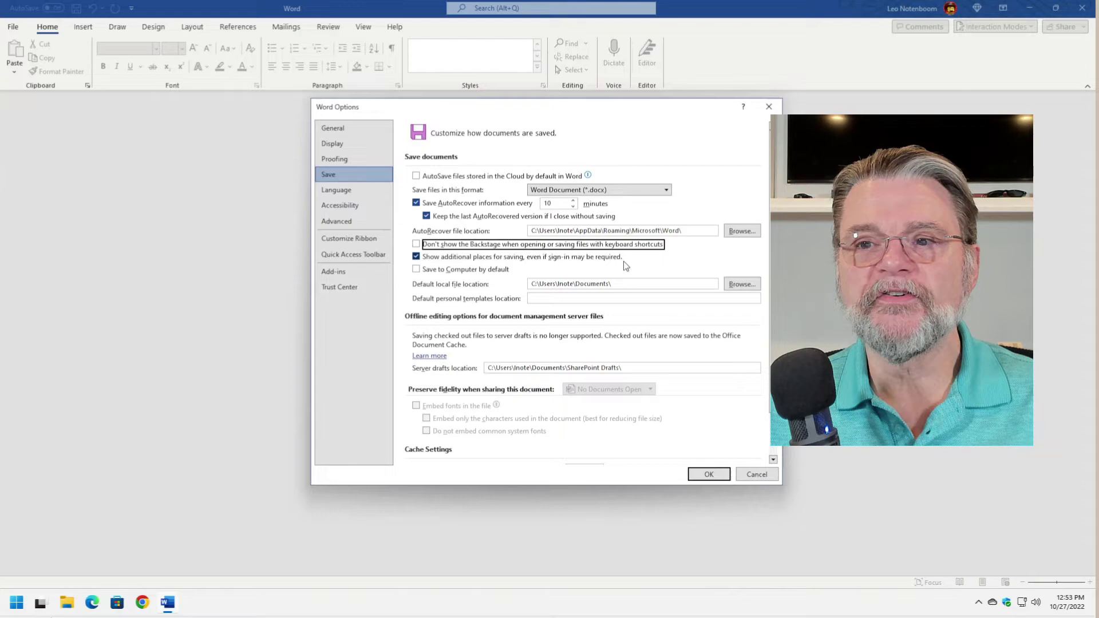
click(416, 257)
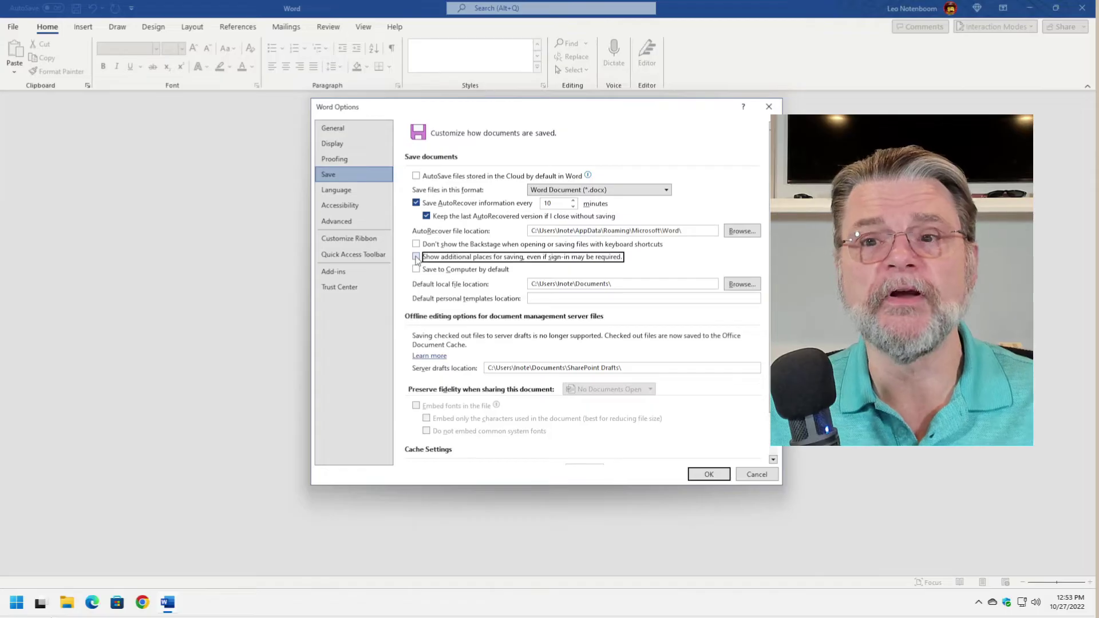
click(417, 270)
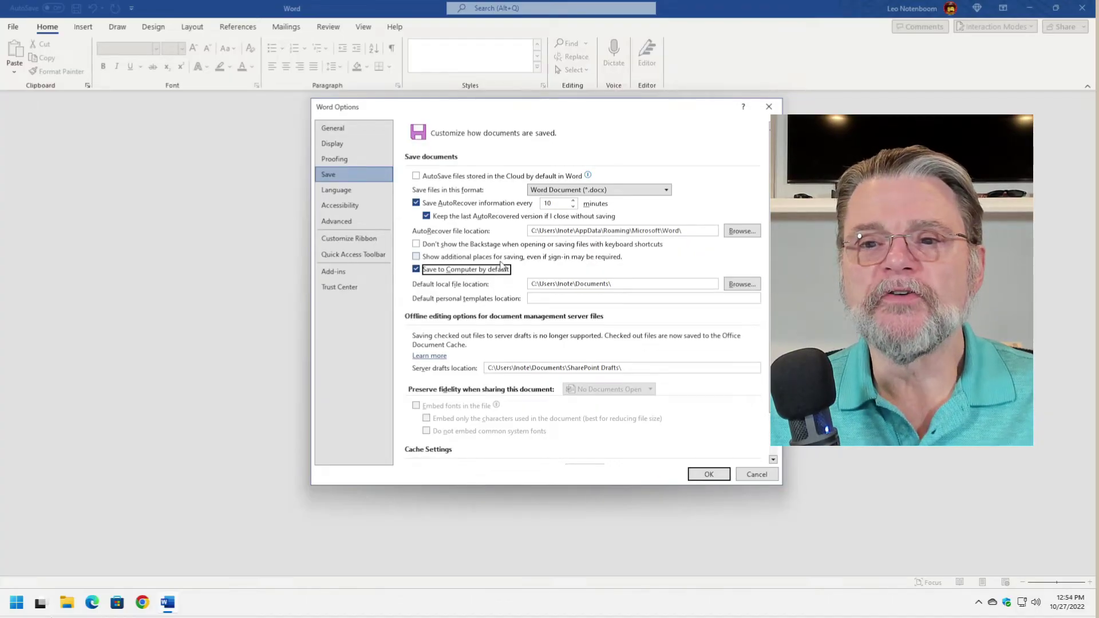
- Keep Documents as Word's default local file location and confirm Word Options with OK
key(Tab)
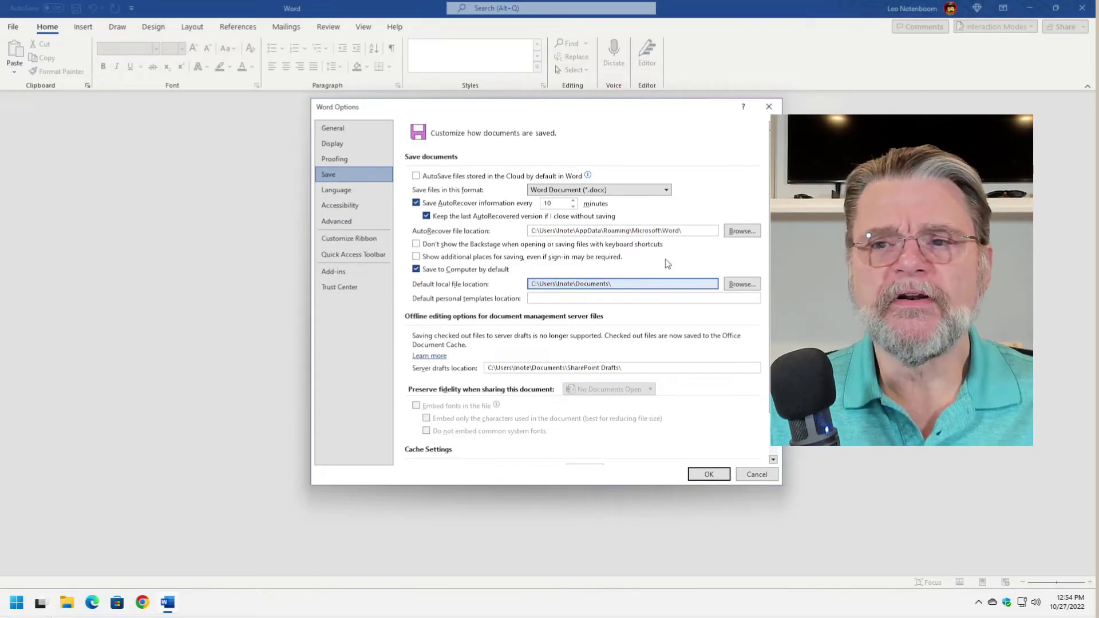
key(Left)
key(Left)
key(Left)
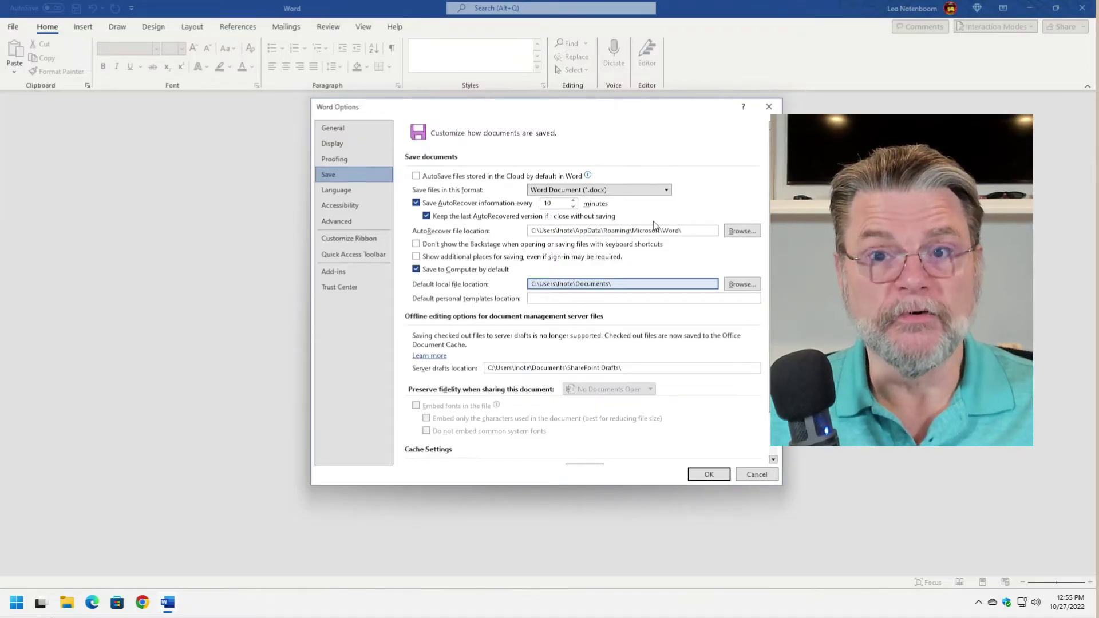
click(716, 475)
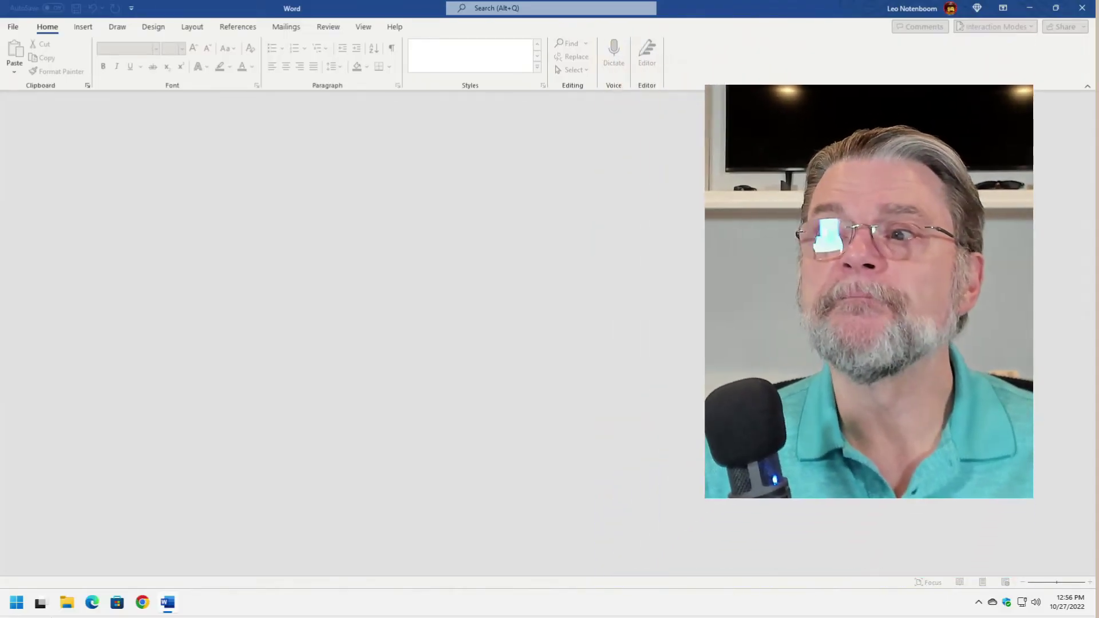
- Close Word, launch Excel with a blank workbook, and open Excel Options at Save
click(1081, 8)
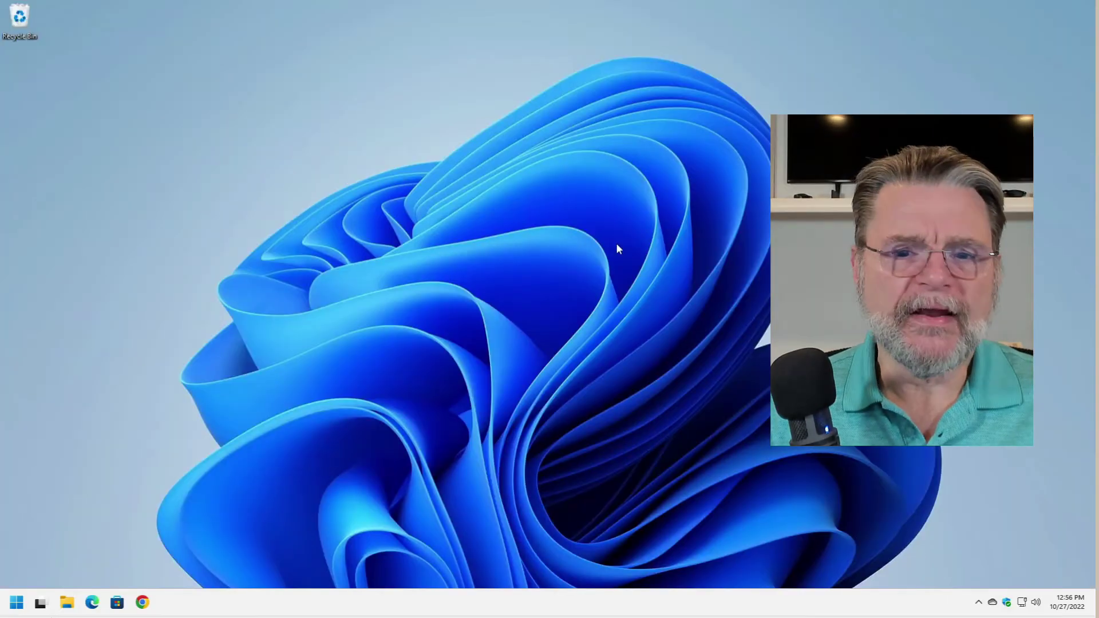
click(14, 603)
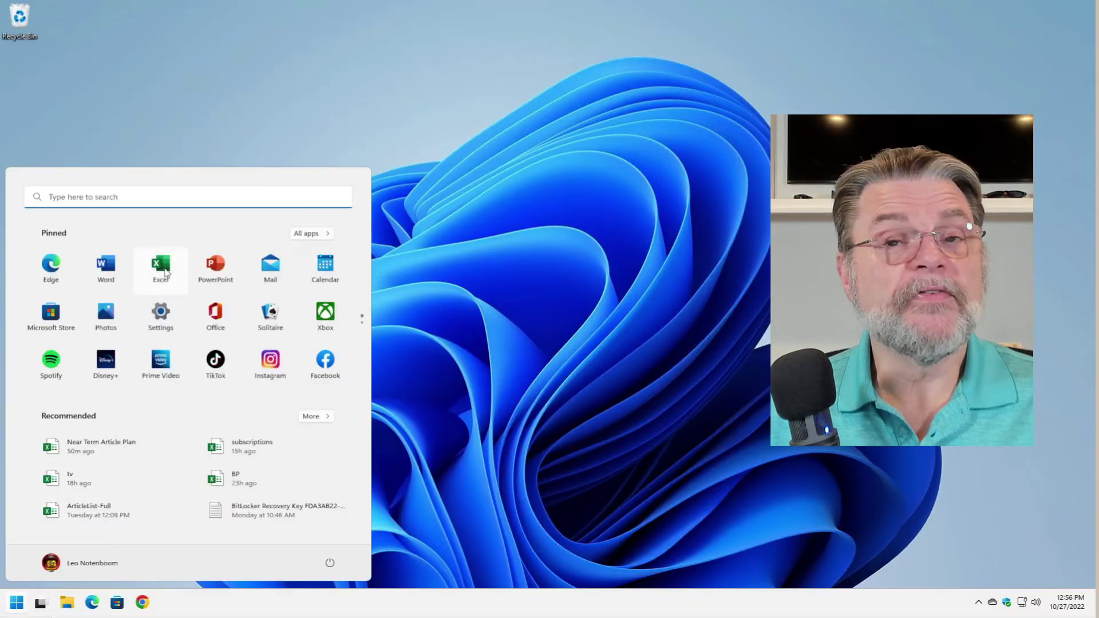
click(162, 269)
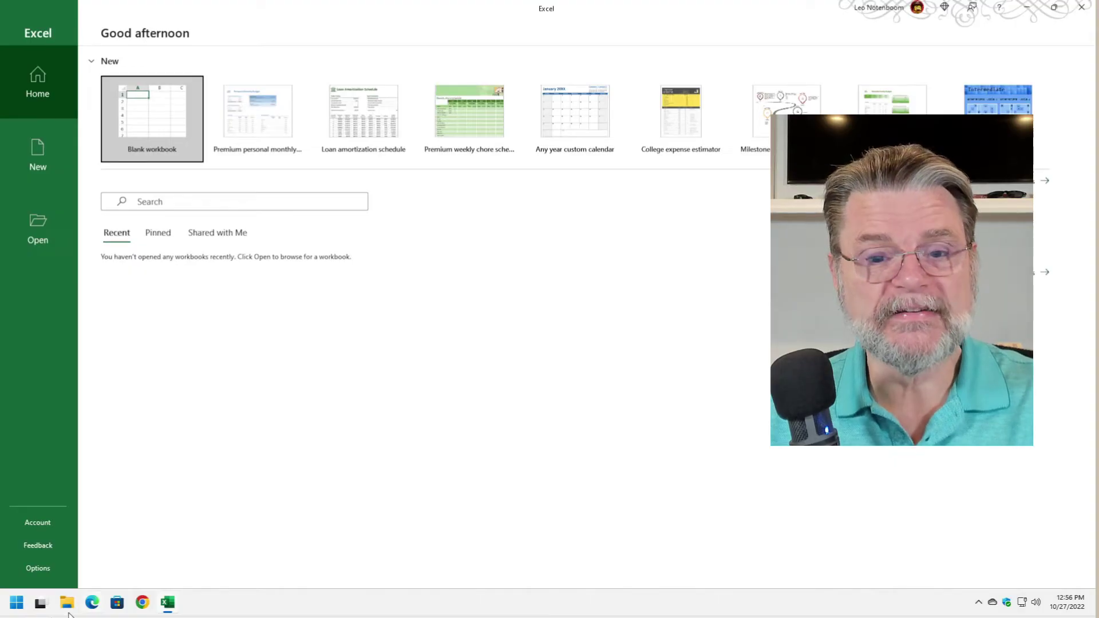
key(Return)
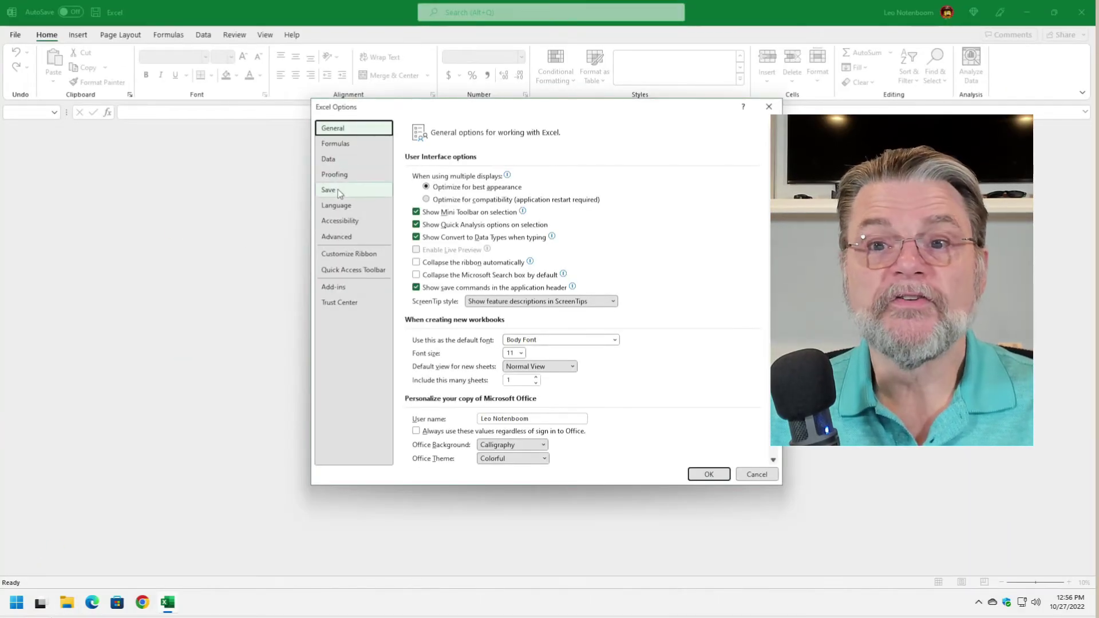
click(335, 191)
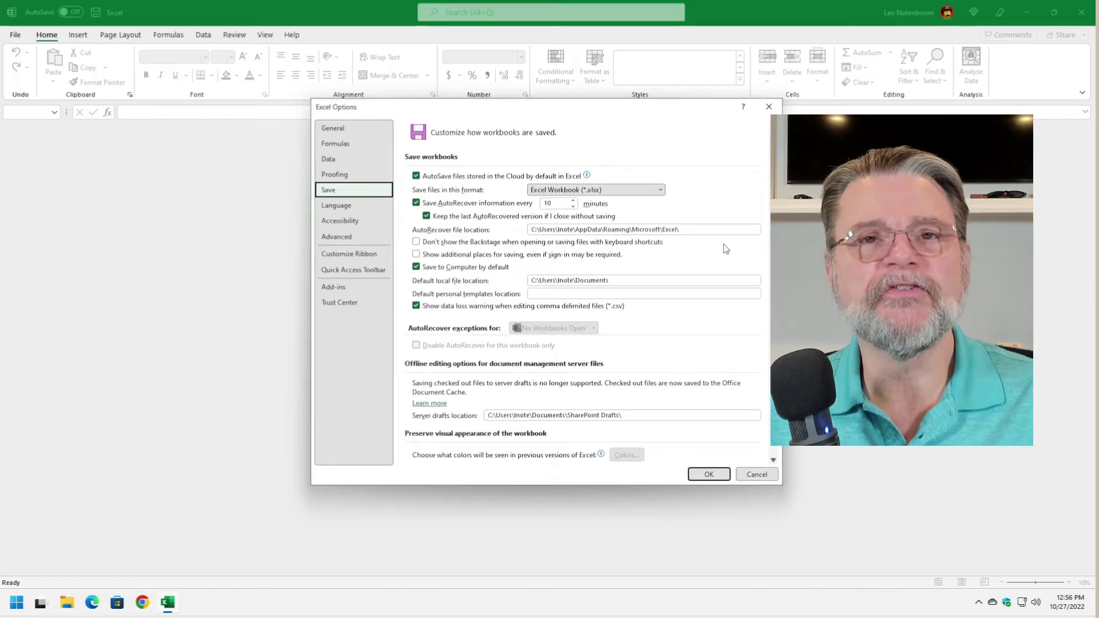
- Disable Excel's cloud AutoSave, keep additional save places off, and check the default local file location
click(417, 176)
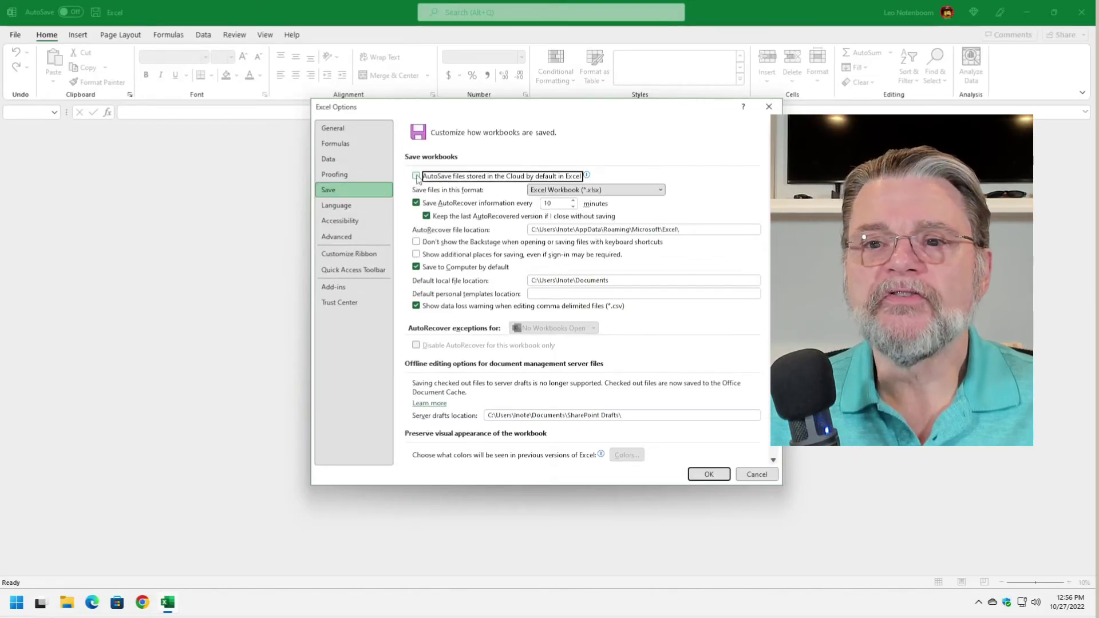
click(417, 255)
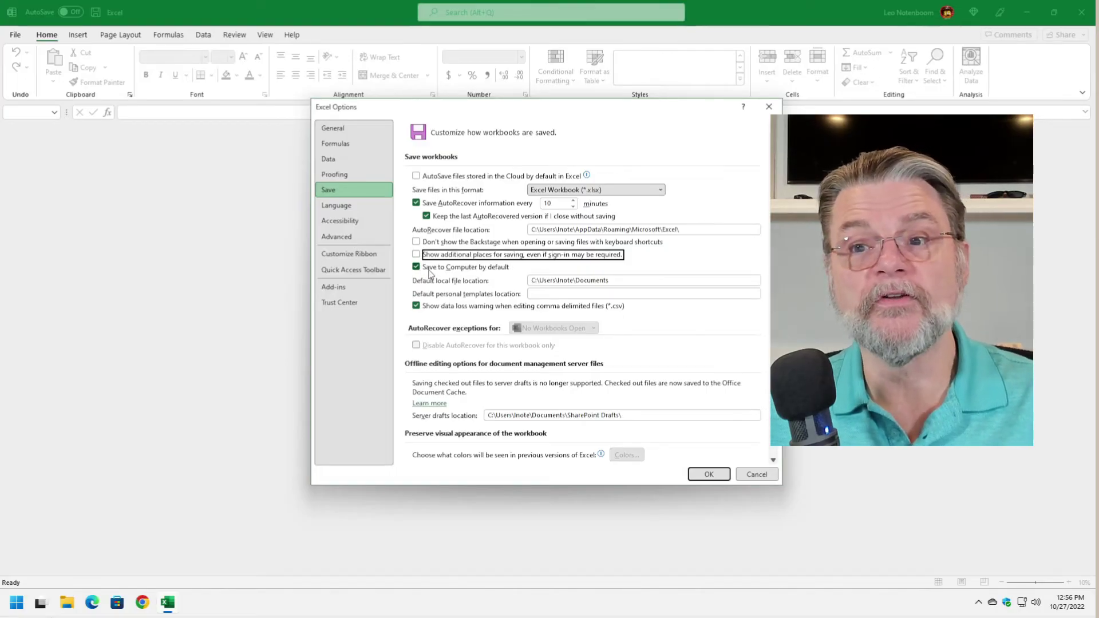
click(632, 281)
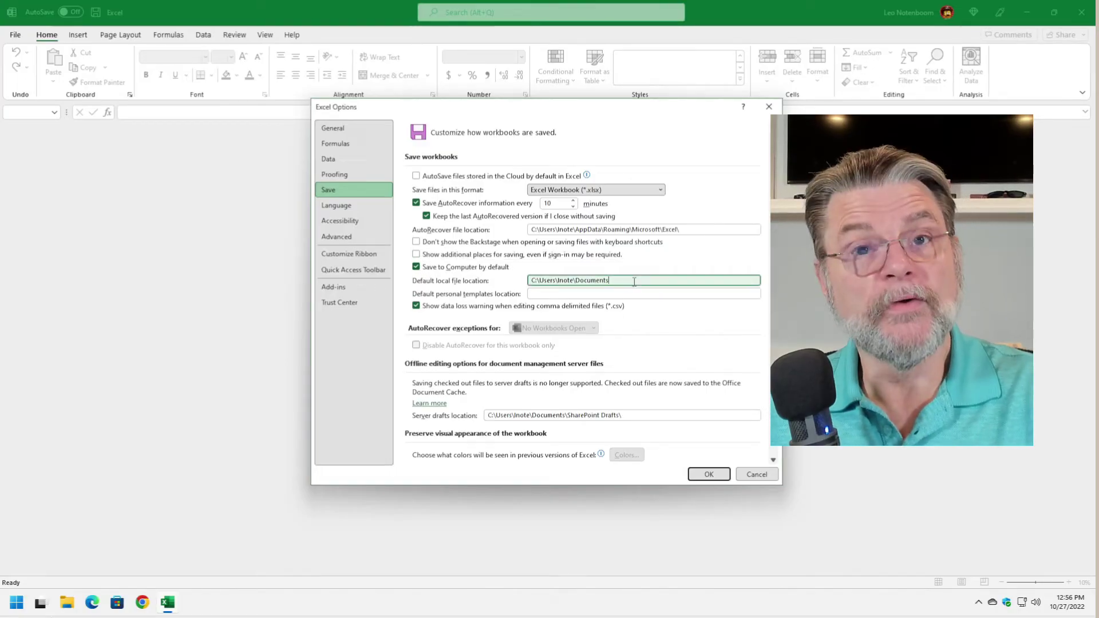